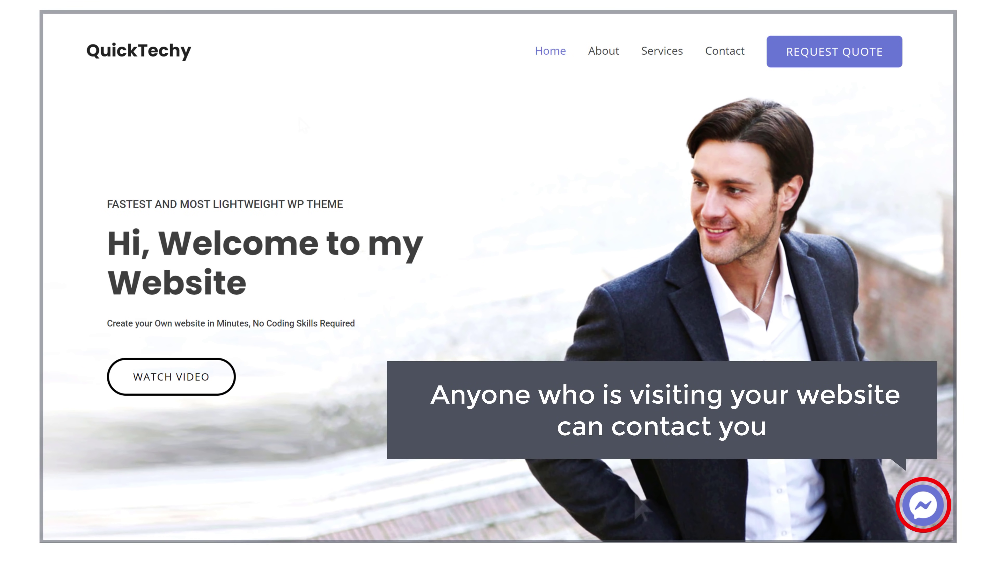
# Send 'Hi! I need help' from the QuickTechy website's Messenger chat
pyautogui.click(922, 508)
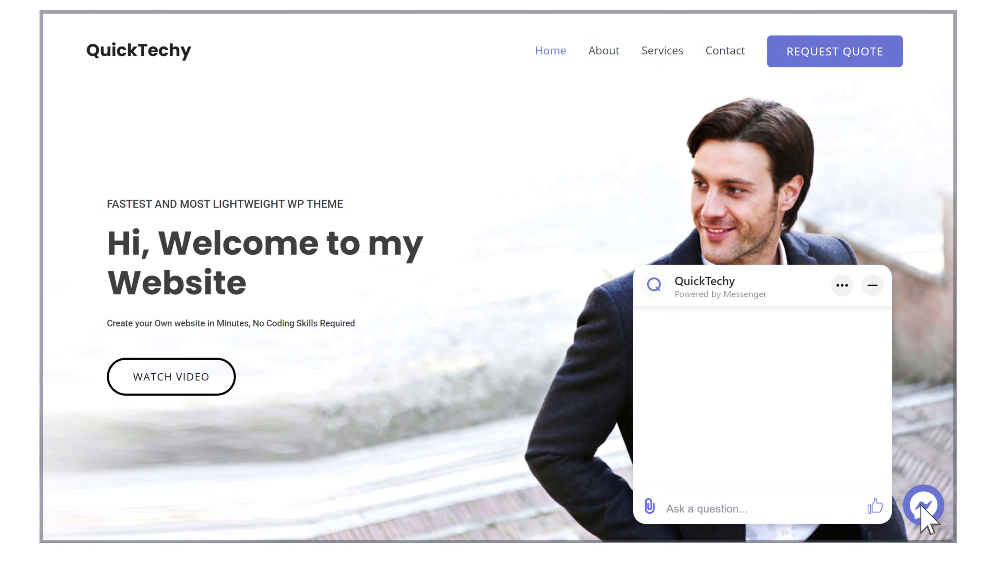
pyautogui.write('Hi! I need help')
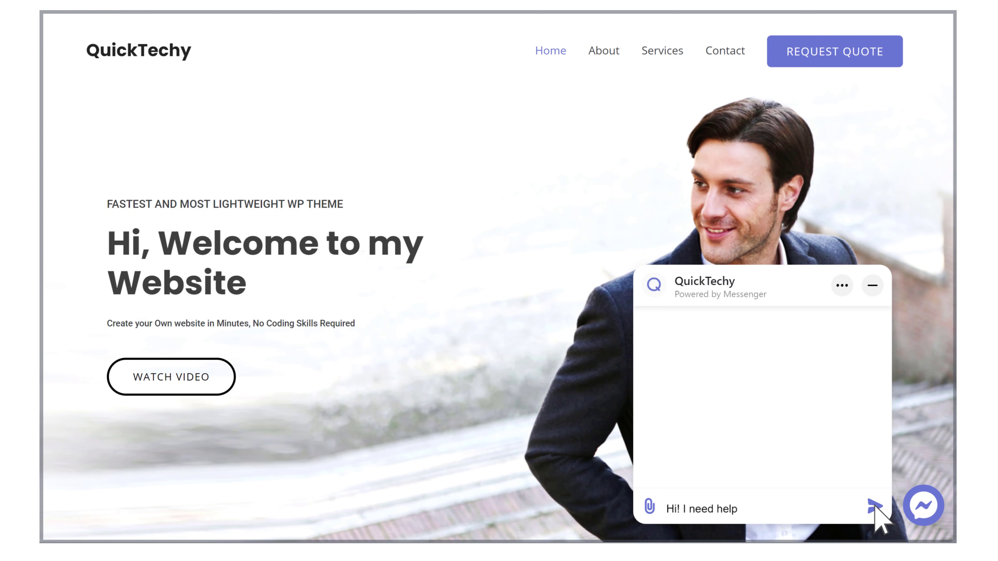
pyautogui.click(873, 508)
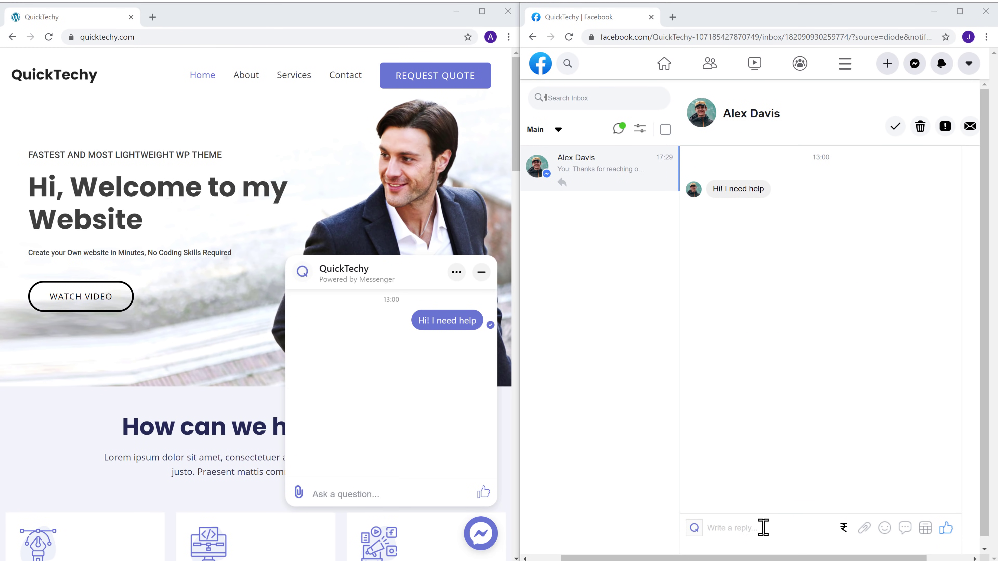
# Reply 'Thanks for reaching out. How can we help you?' from the page inbox
pyautogui.write('Th')
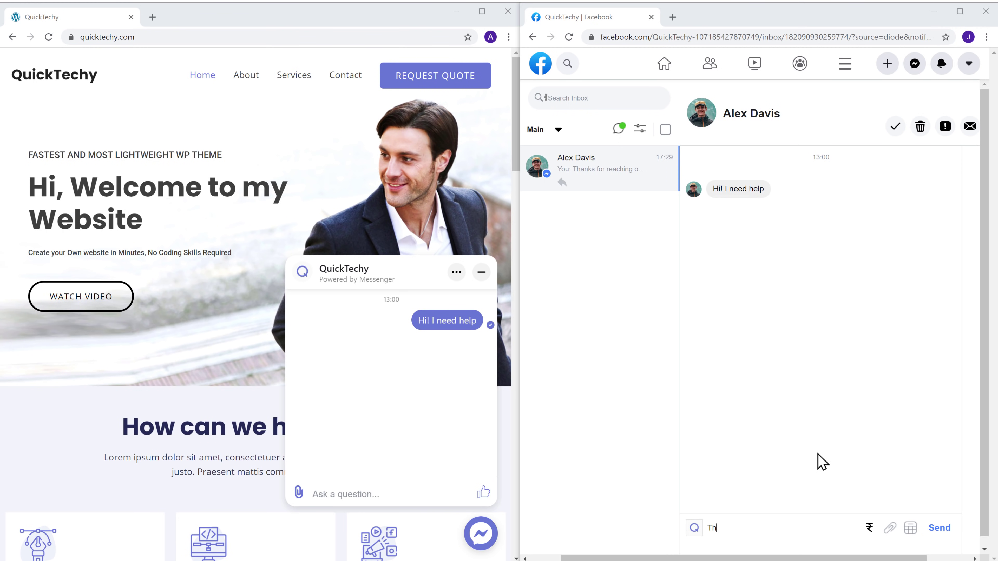
pyautogui.write('anks for reaching out. How ca')
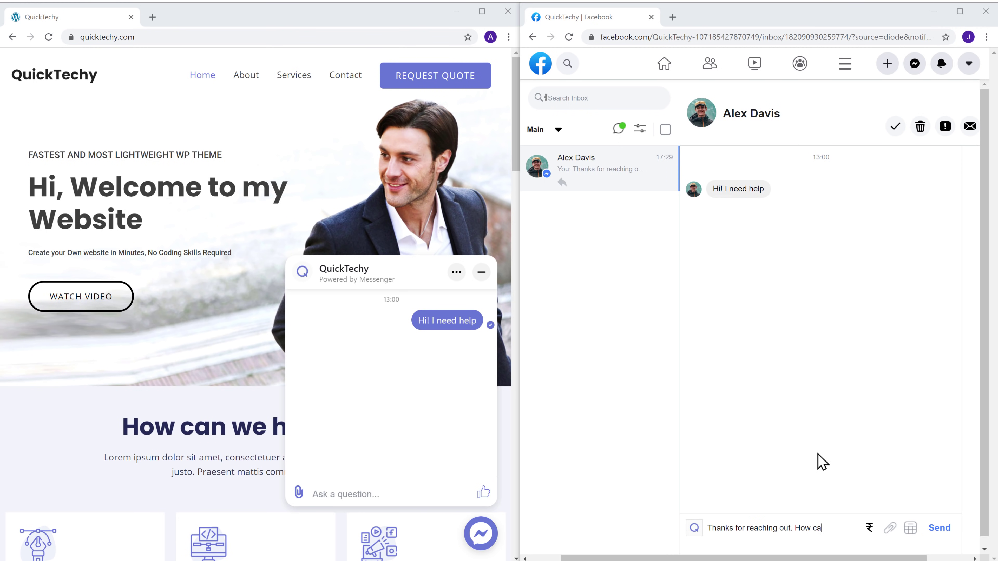
pyautogui.write('n we help you?')
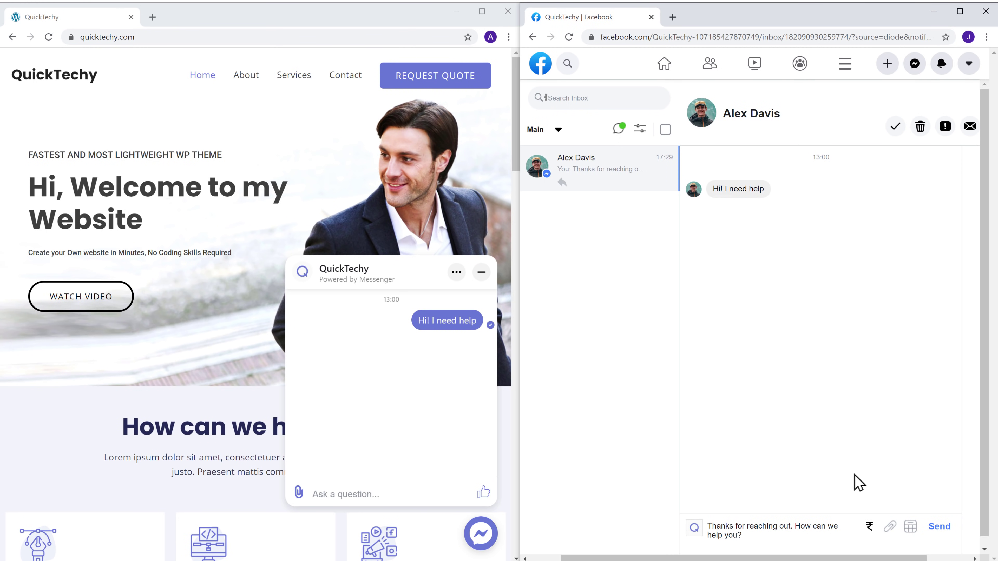
pyautogui.click(939, 527)
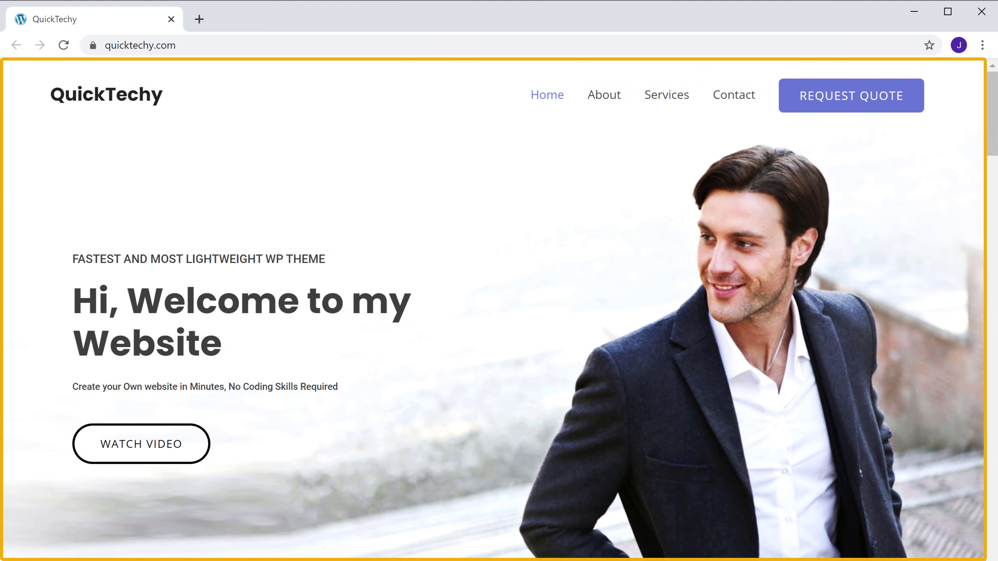
pyautogui.scroll(-15, 493, 309)
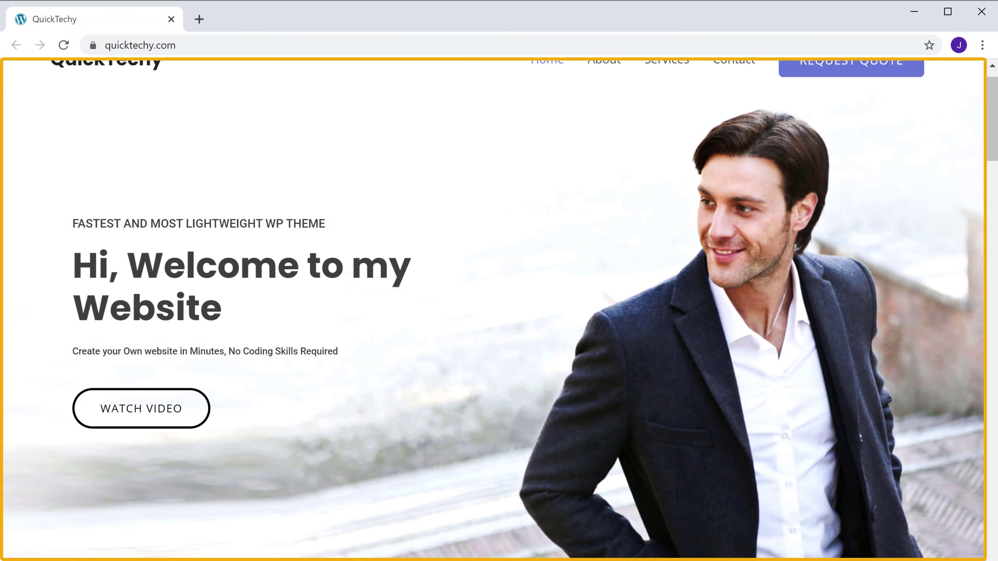
pyautogui.scroll(-20, 493, 309)
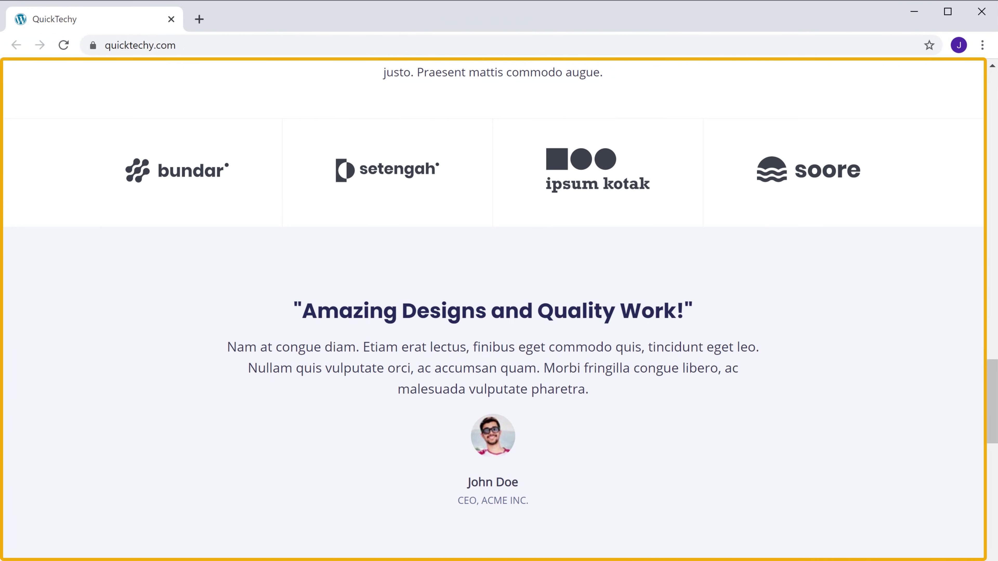
pyautogui.scroll(20, 494, 309)
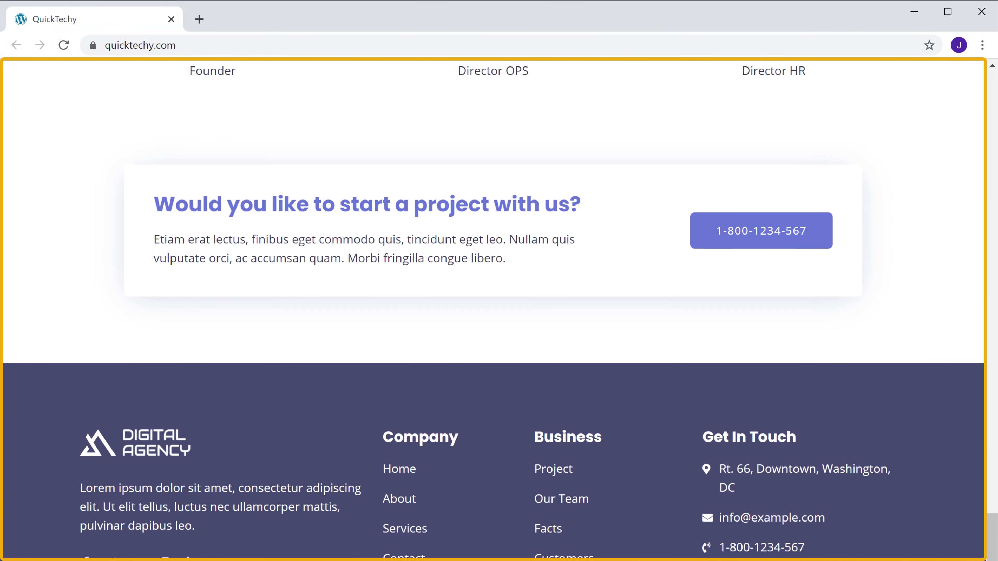
pyautogui.scroll(3, 494, 309)
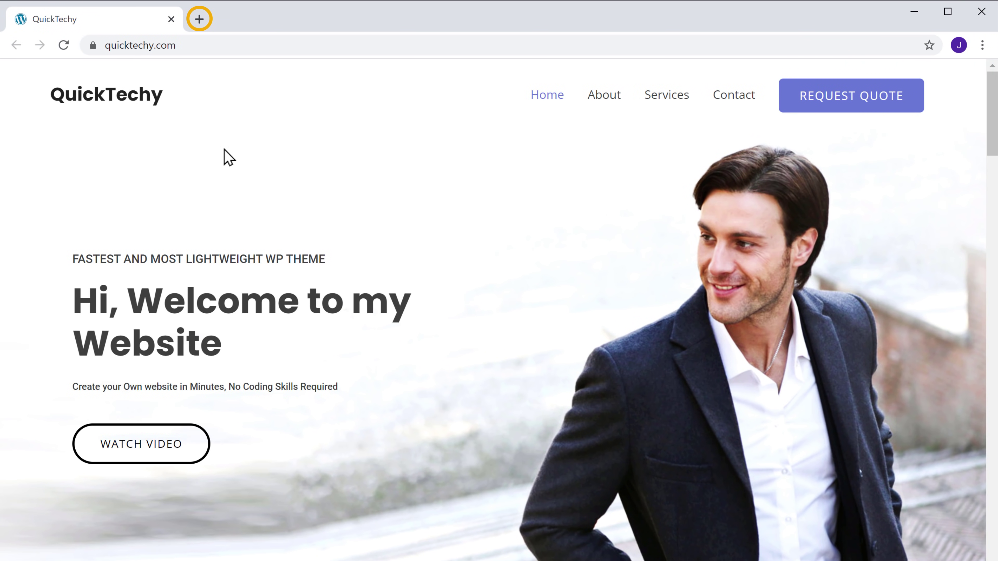
# Load facebook.com in a new Chrome tab
pyautogui.click(199, 19)
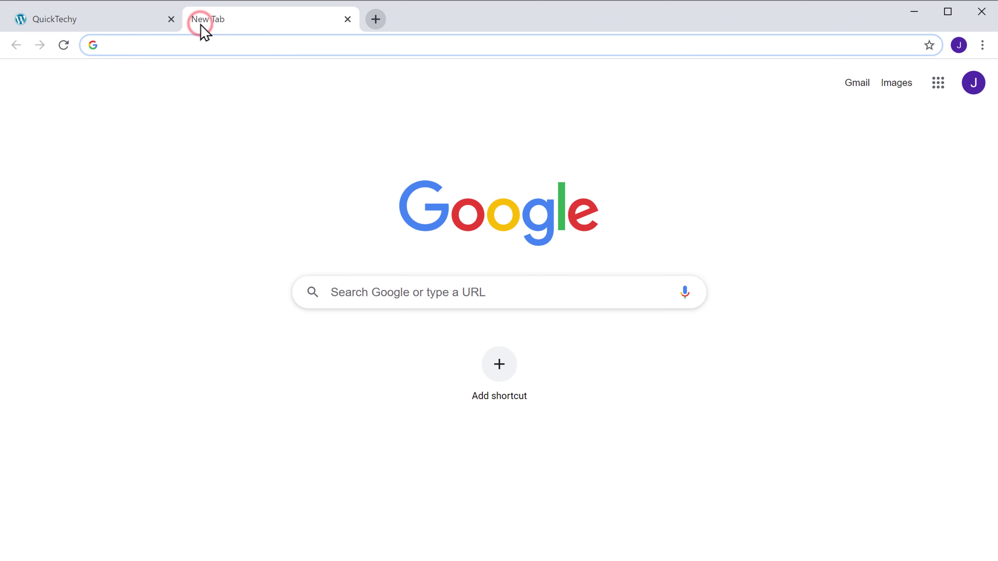
pyautogui.write('facebook.')
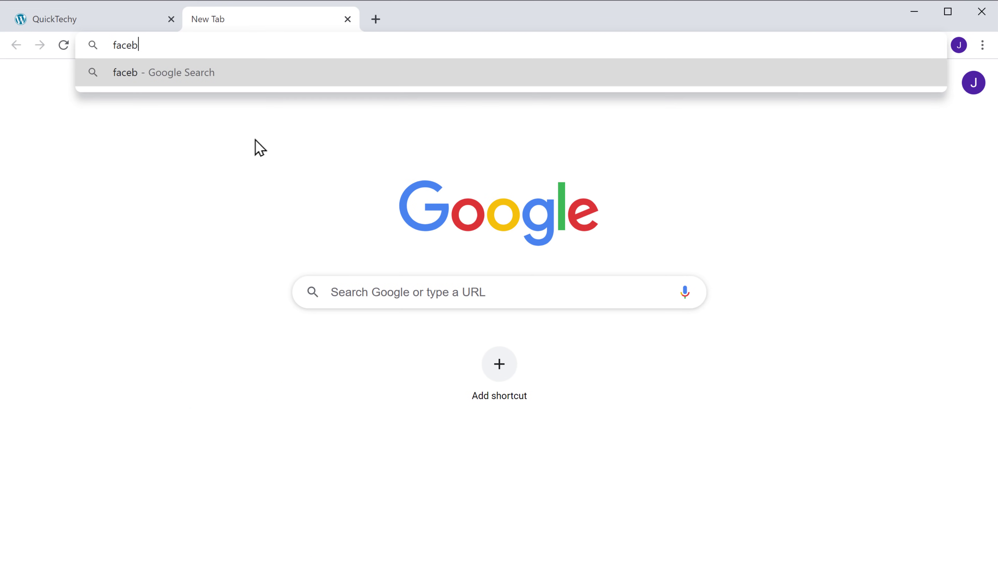
pyautogui.write('com')
pyautogui.press('Return')
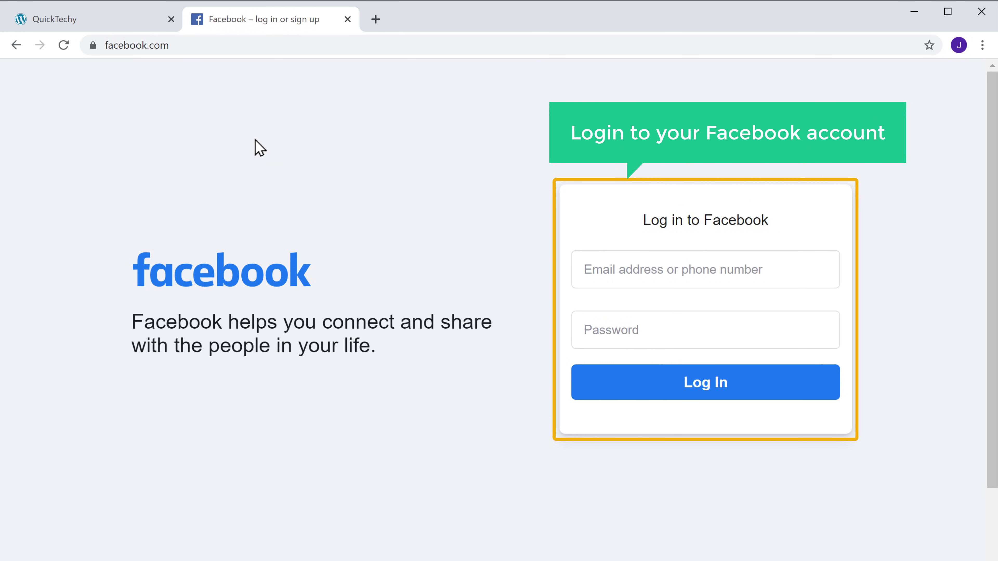
# Log in to Facebook with the page-managing account's email and password
pyautogui.click(594, 267)
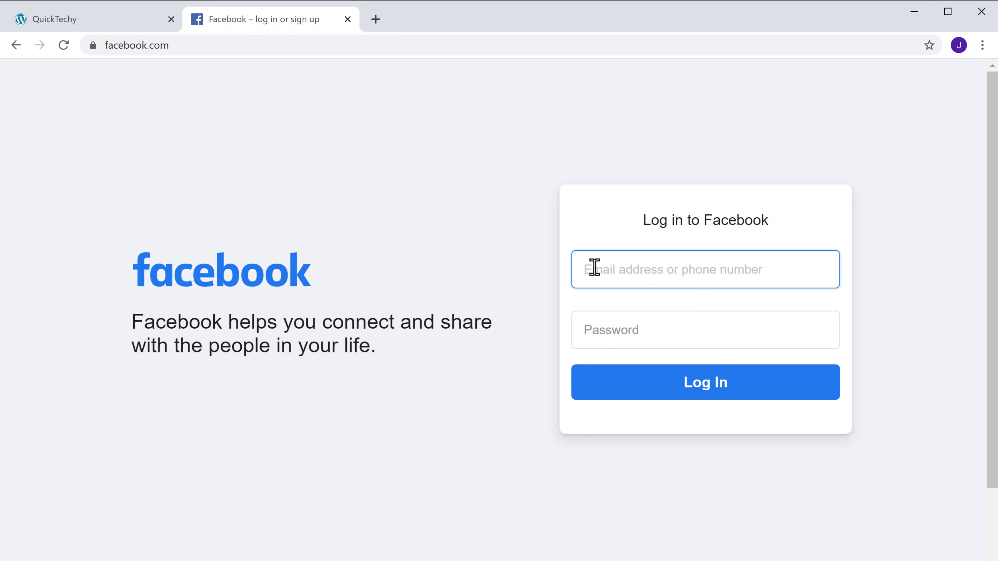
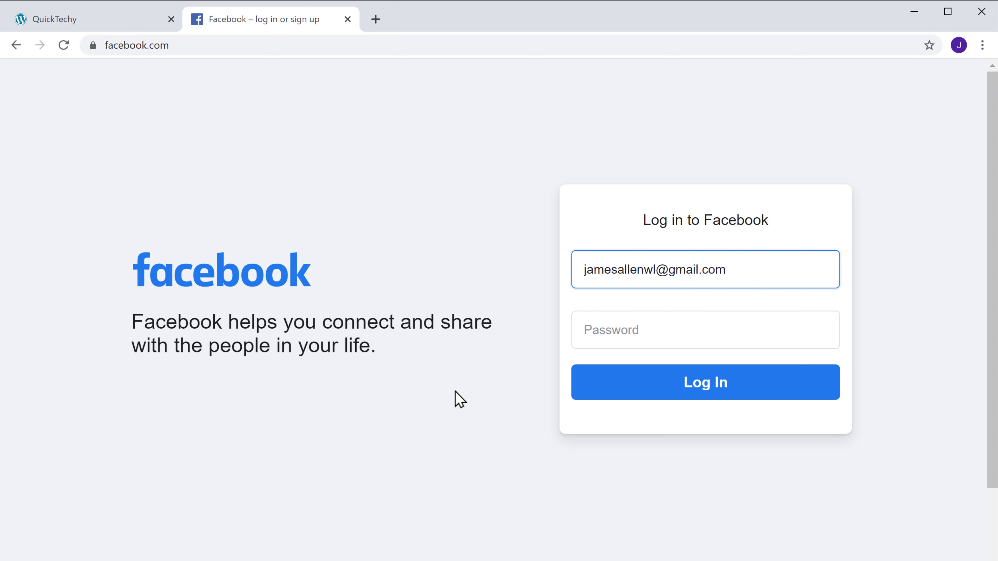
pyautogui.press('Tab')
pyautogui.write('*******')
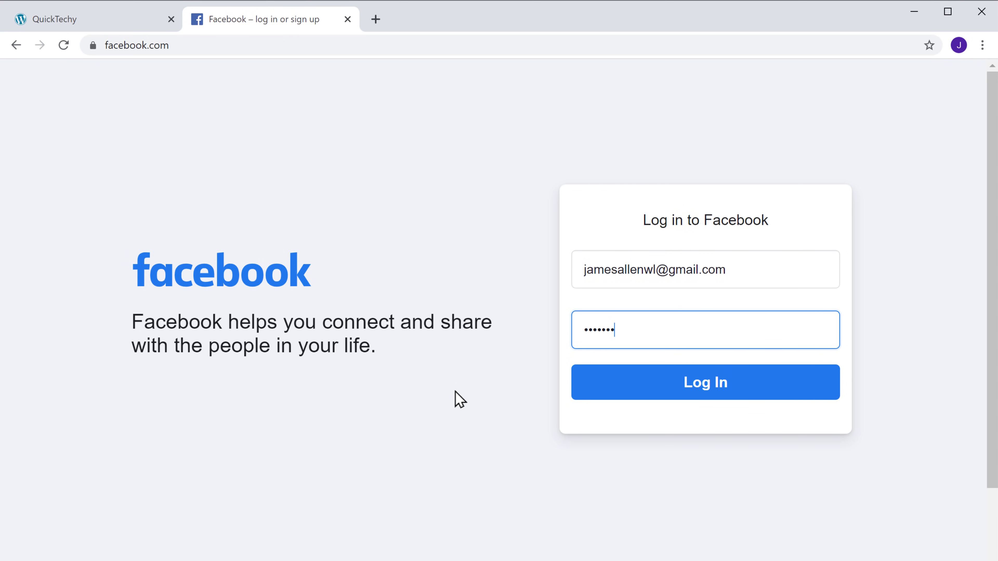
pyautogui.write('*')
pyautogui.click(456, 392)
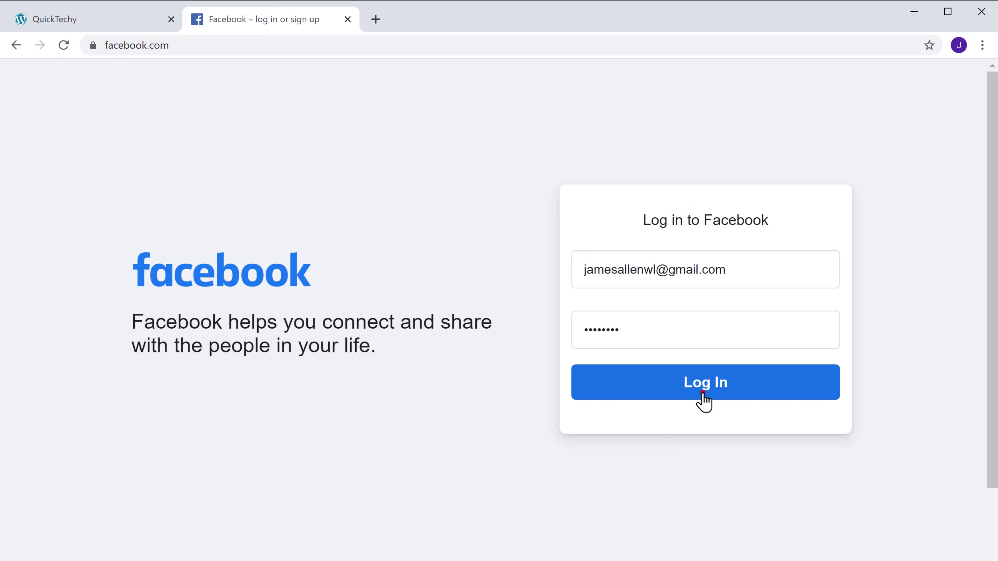
pyautogui.click(703, 393)
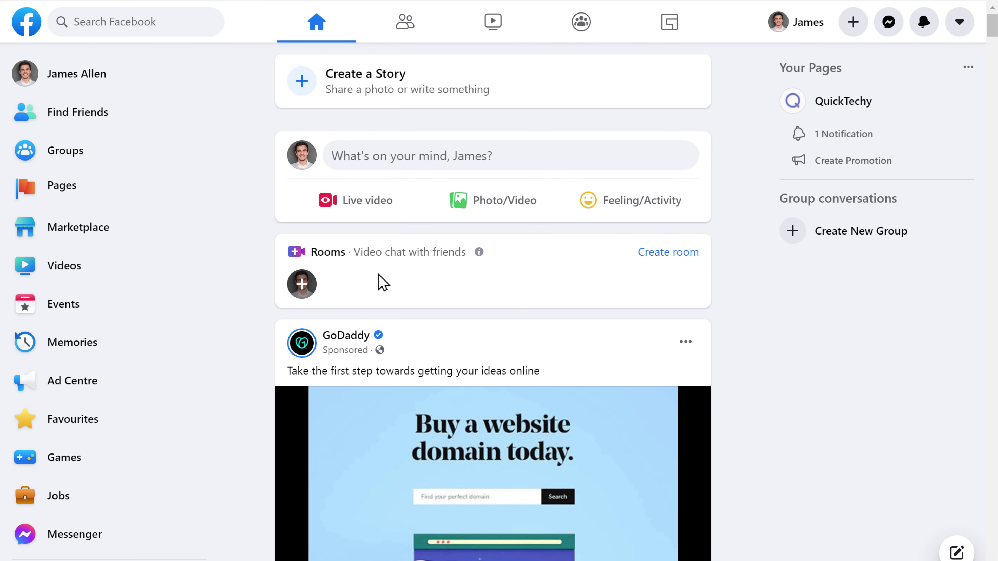
# Go from the managed pages list to QuickTechy's Page settings, Messaging section
pyautogui.click(63, 187)
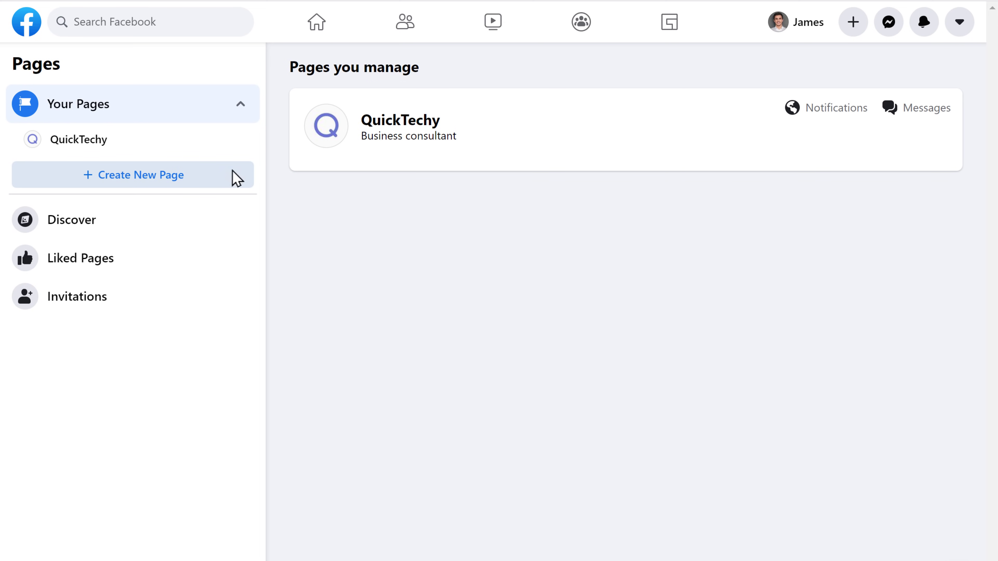
pyautogui.click(401, 126)
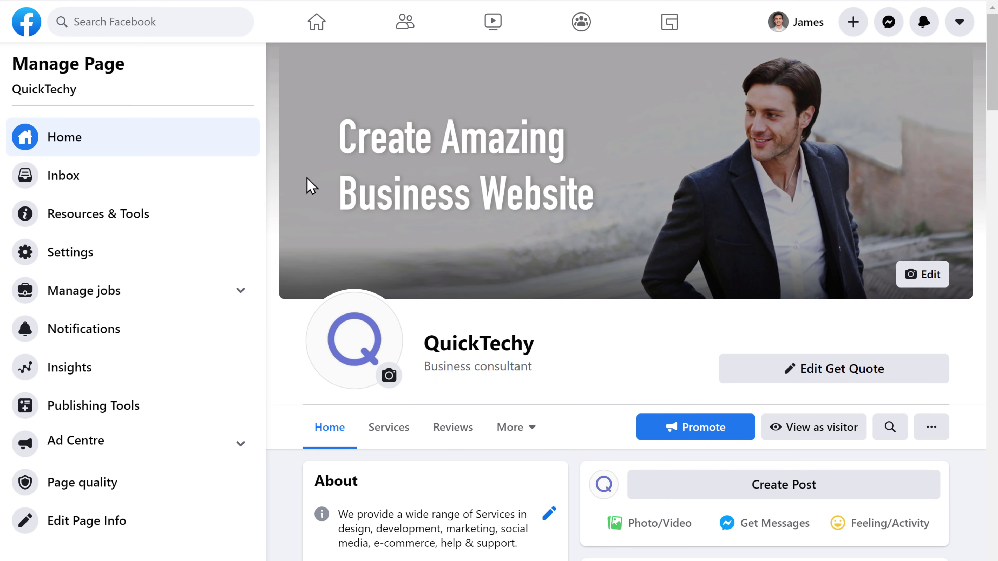
pyautogui.click(61, 253)
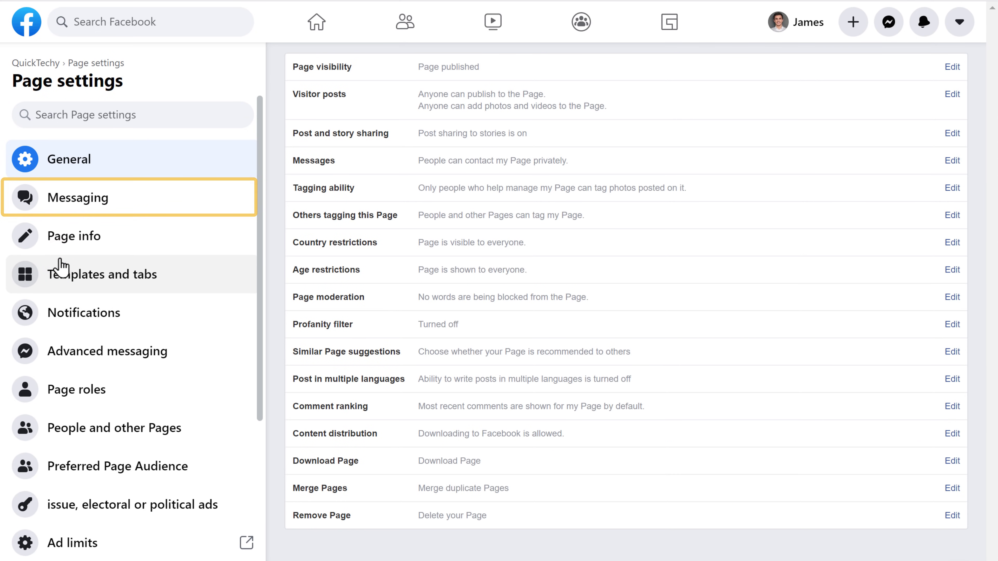
pyautogui.click(73, 214)
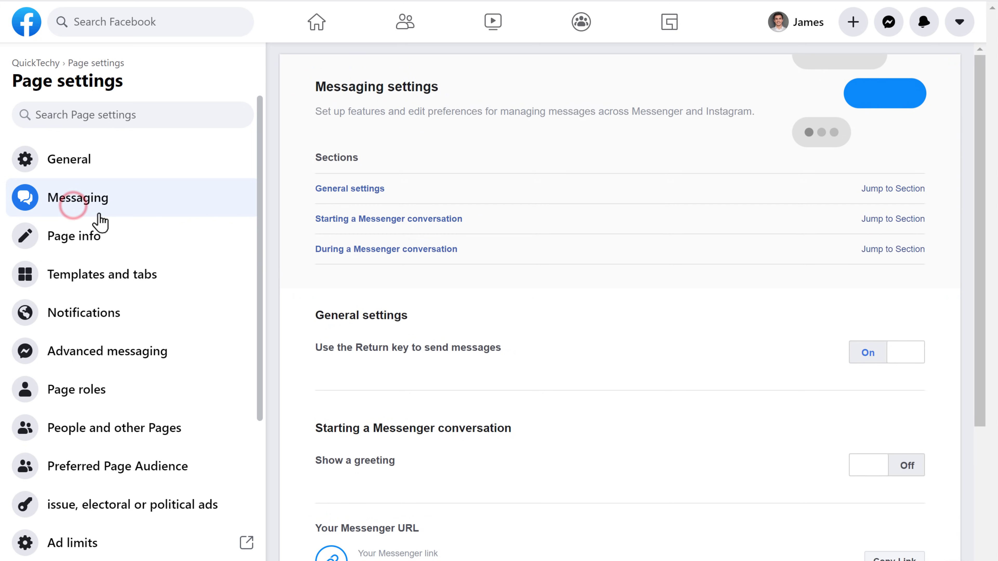
# Start the 'Add Messenger to your website' chat plugin setup
pyautogui.scroll(-5, 293, 267)
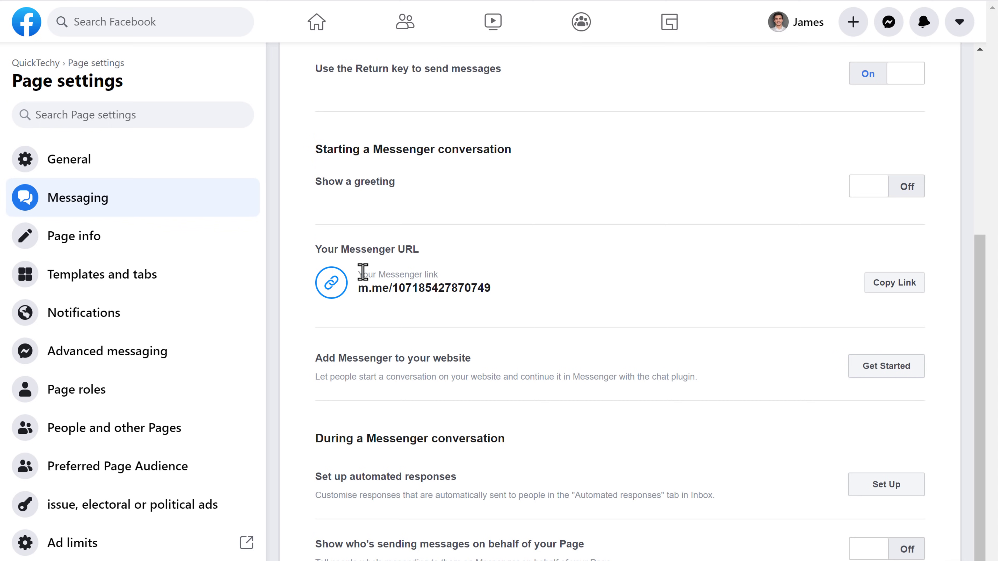
pyautogui.click(881, 370)
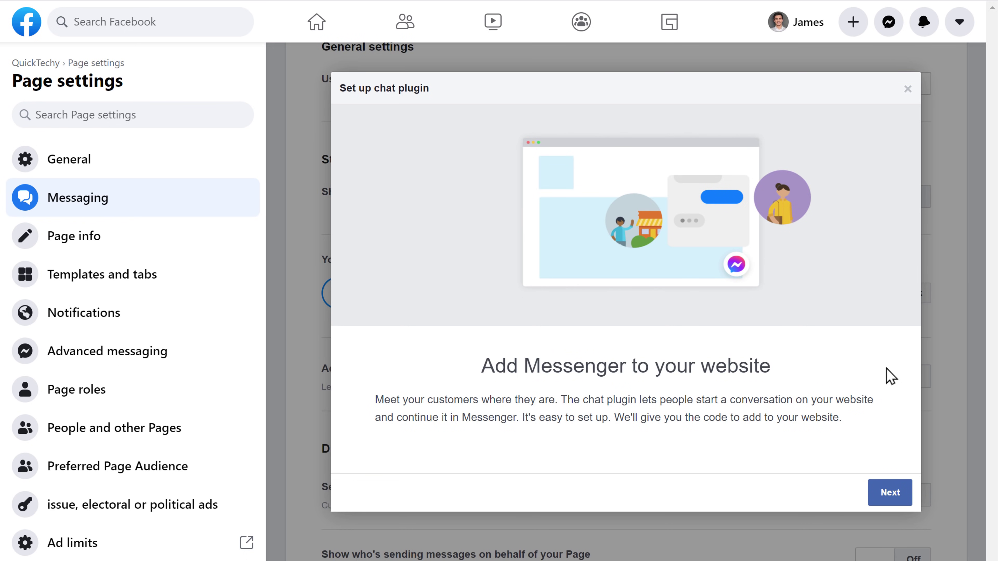
# Save 'Welcome to QuickTechy' as the chat plugin's greeting
pyautogui.click(891, 490)
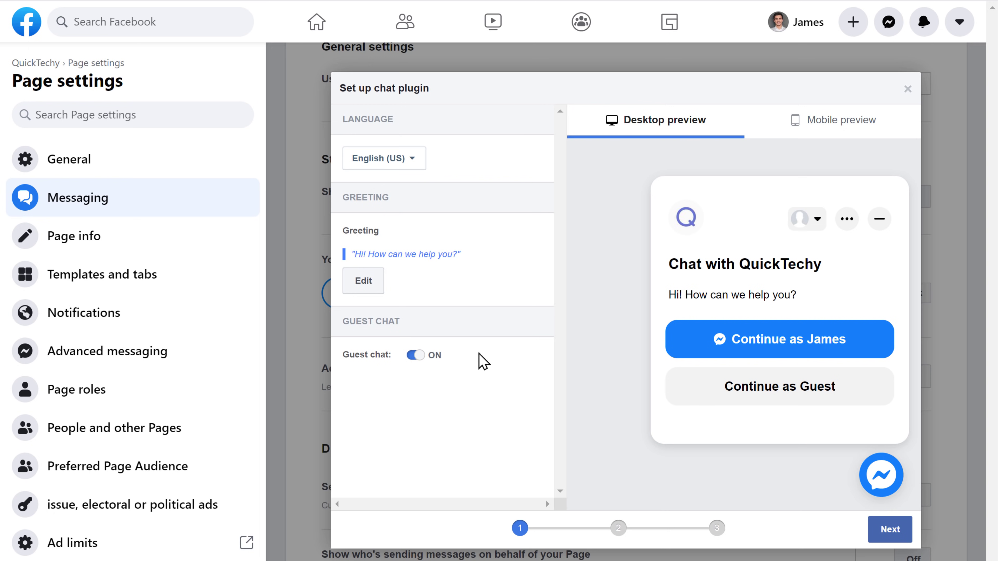
pyautogui.click(362, 289)
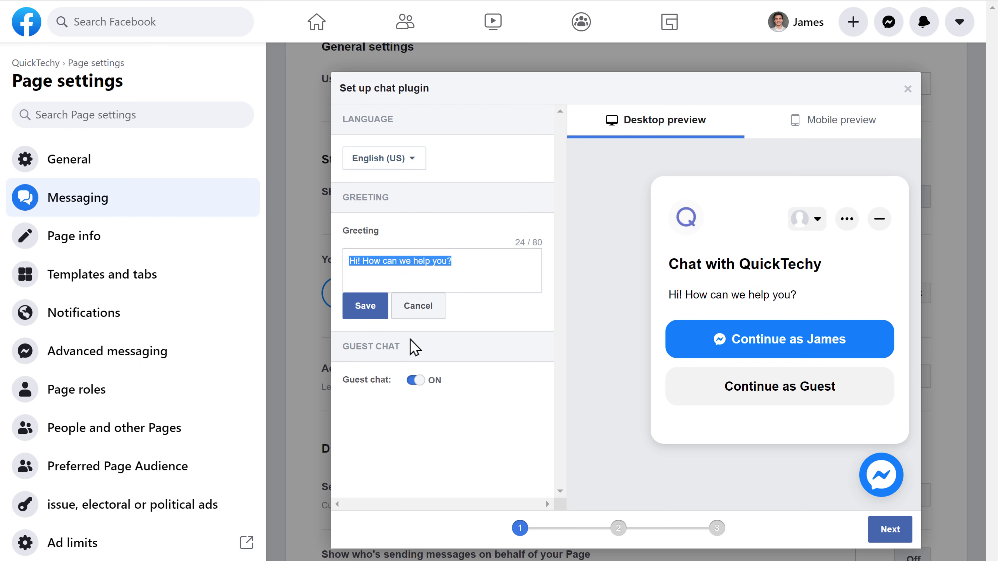
pyautogui.write('Welcome to Quick')
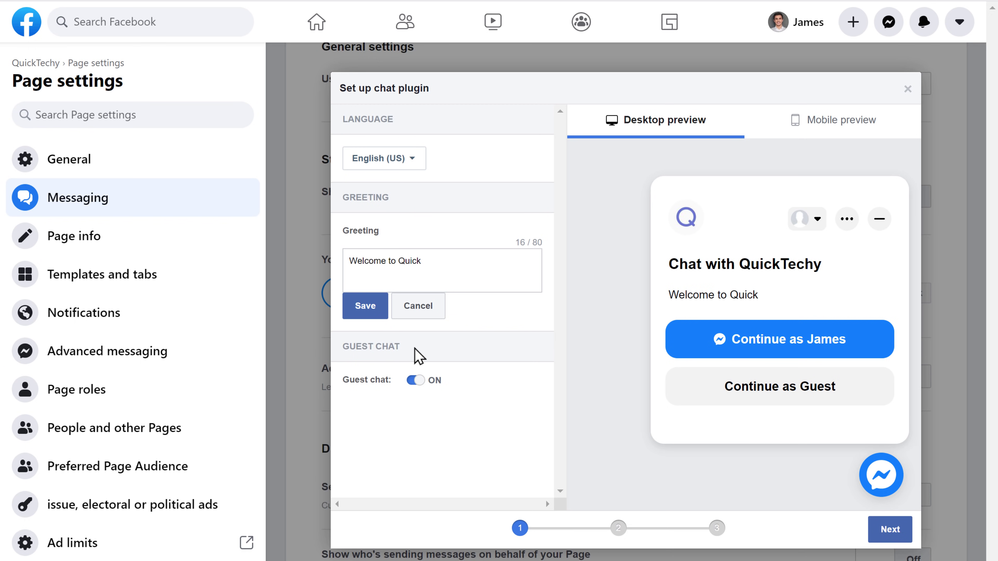
pyautogui.write('Techy')
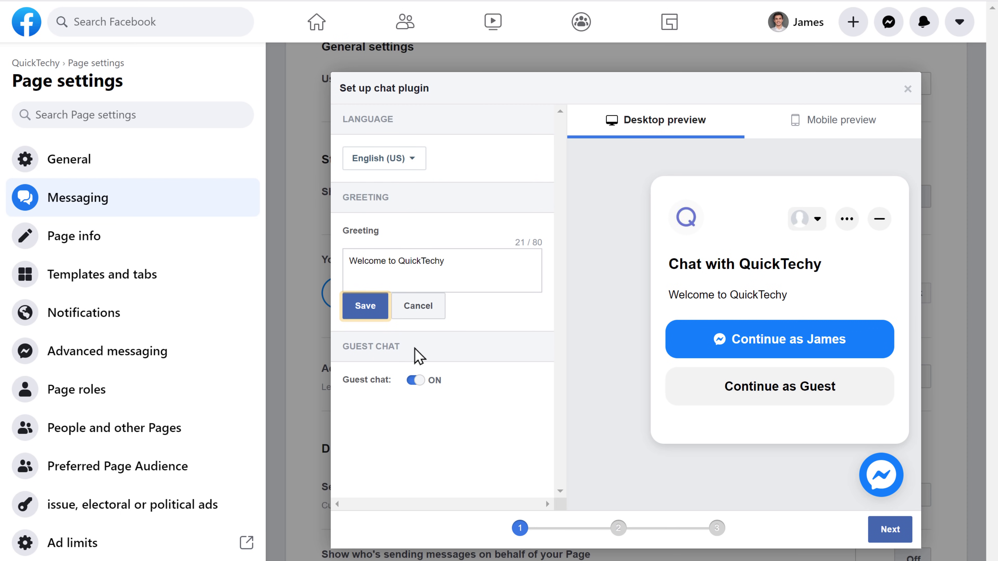
pyautogui.click(369, 312)
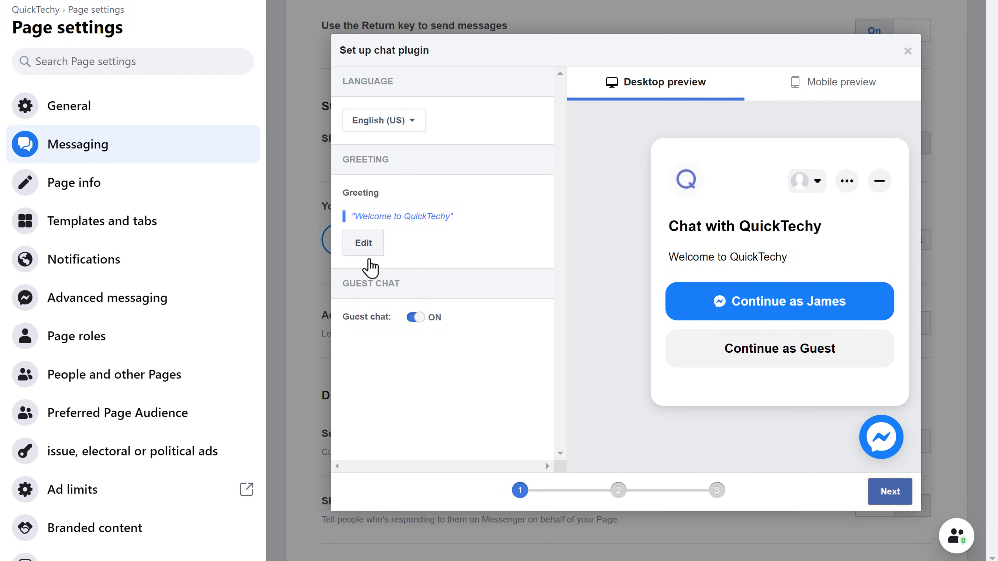
# Set the chat plugin's custom colour to the purple swatch #6878d6
pyautogui.click(891, 500)
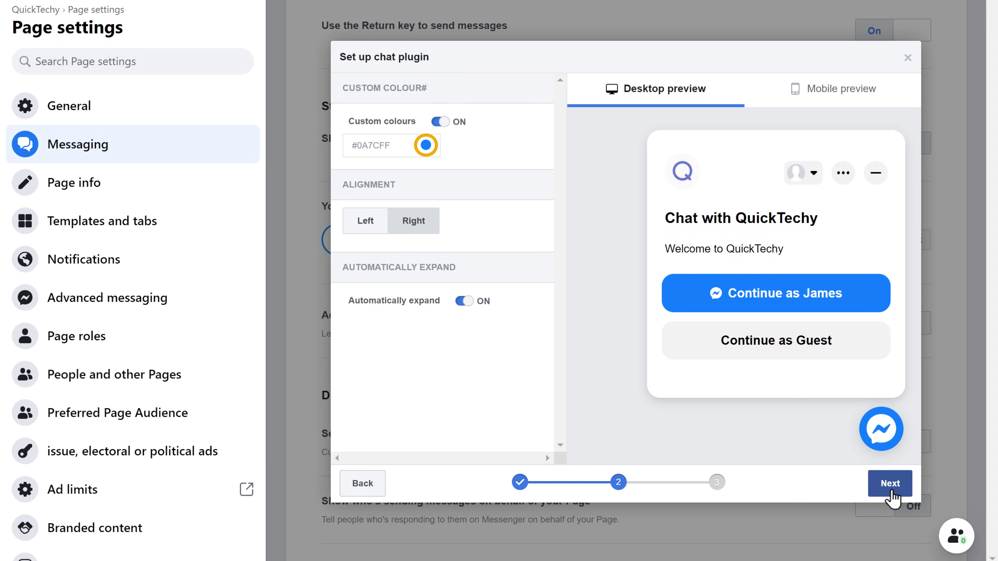
pyautogui.click(425, 146)
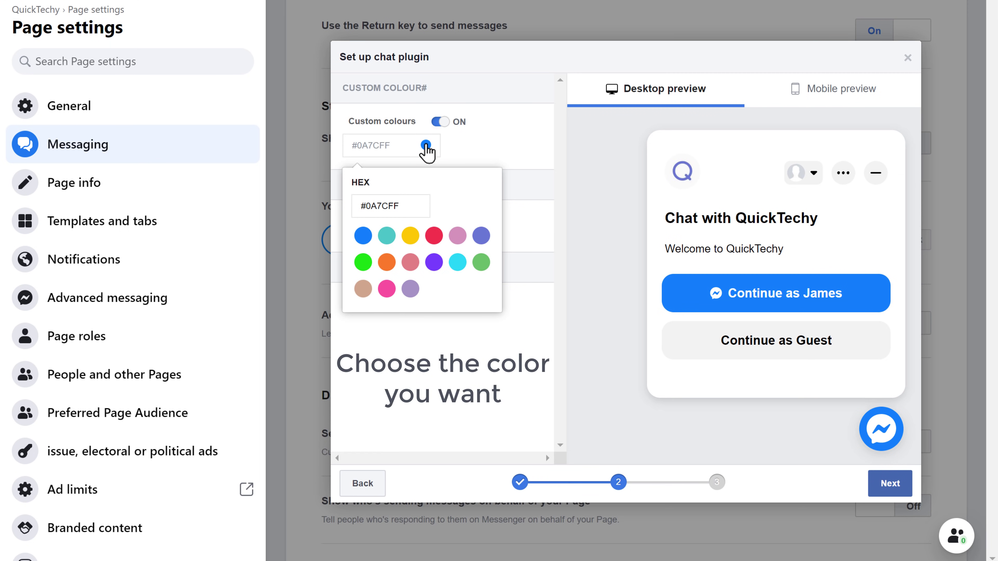
pyautogui.click(480, 236)
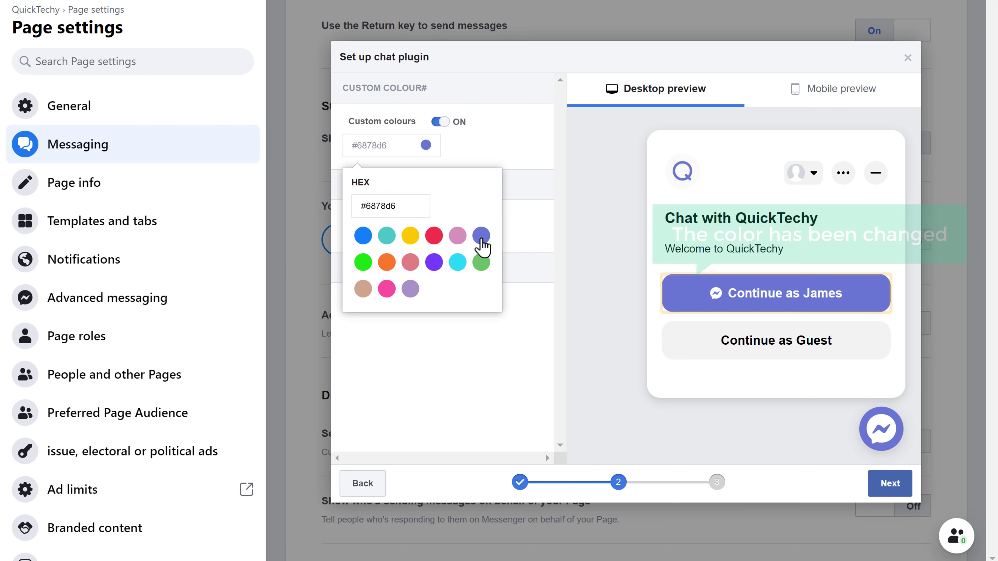
pyautogui.click(481, 240)
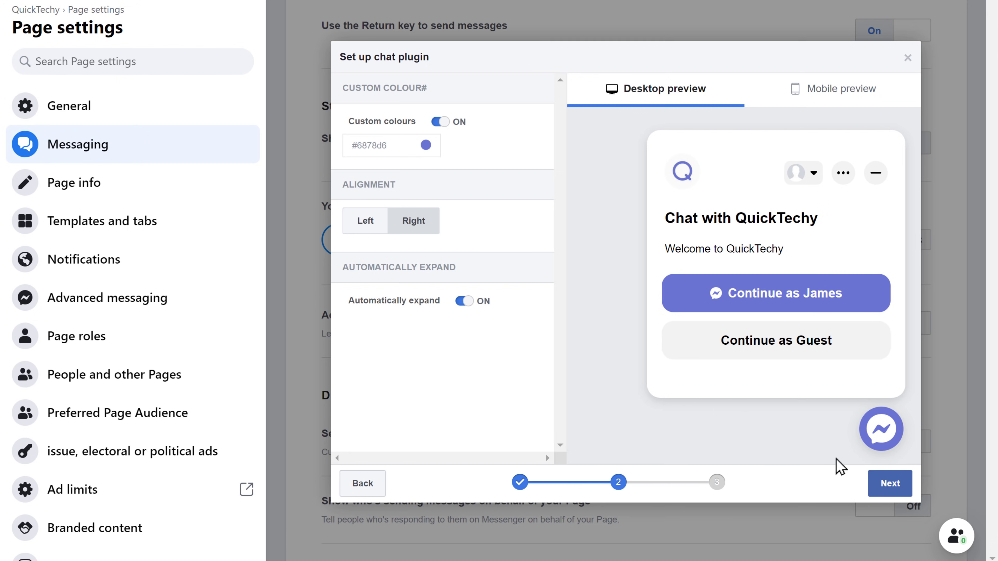
pyautogui.click(889, 492)
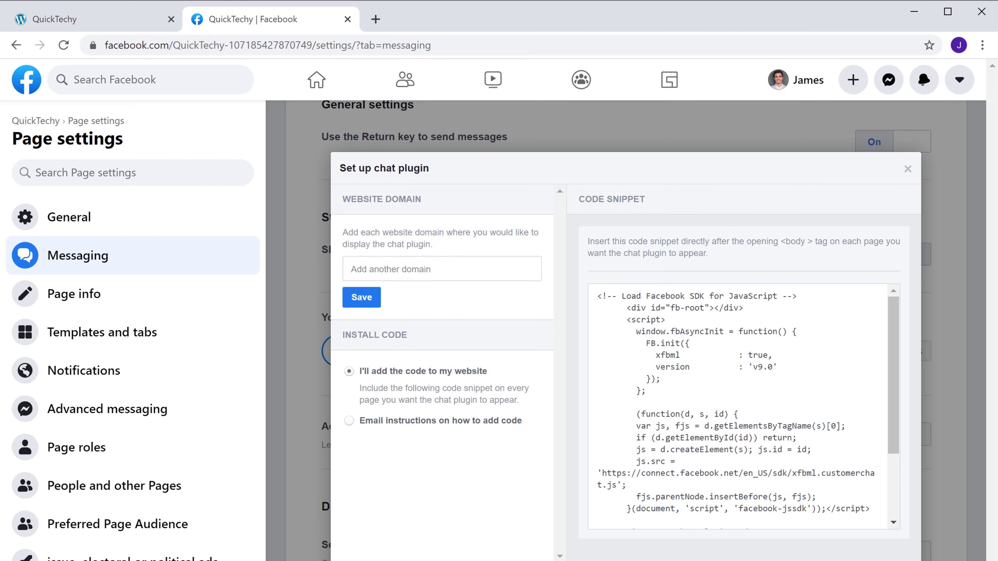
pyautogui.click(64, 25)
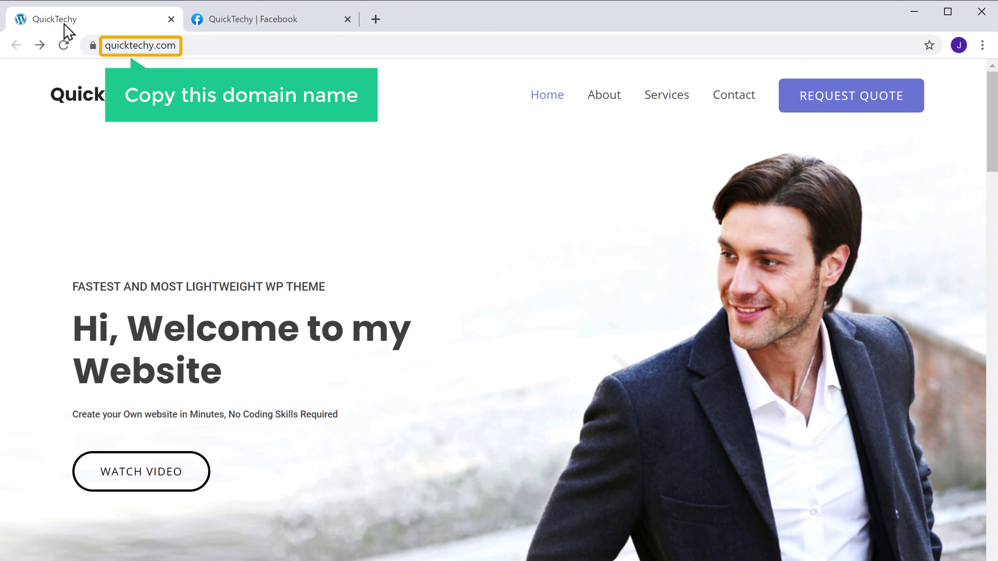
pyautogui.click(221, 45)
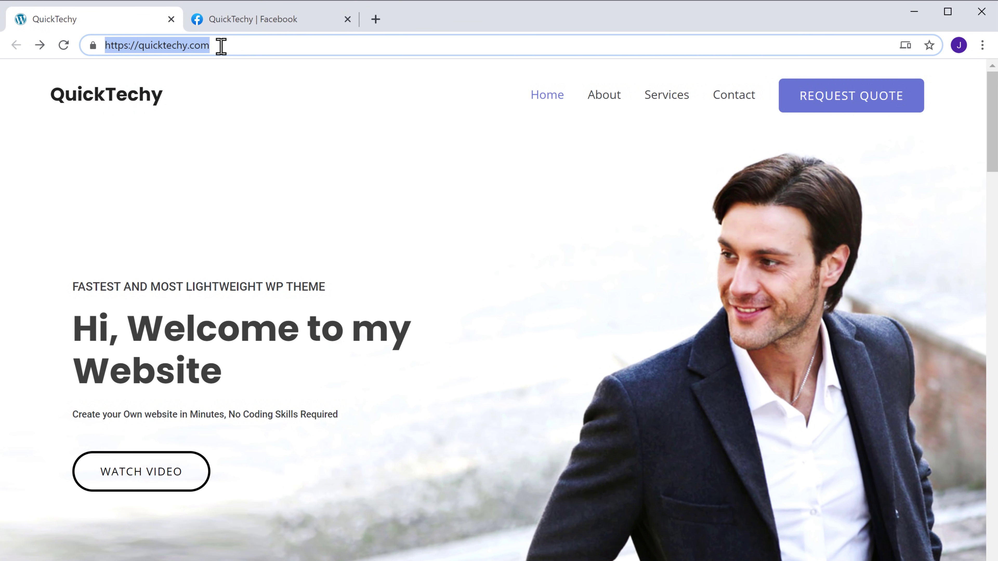
pyautogui.rightClick(220, 44)
pyautogui.click(253, 149)
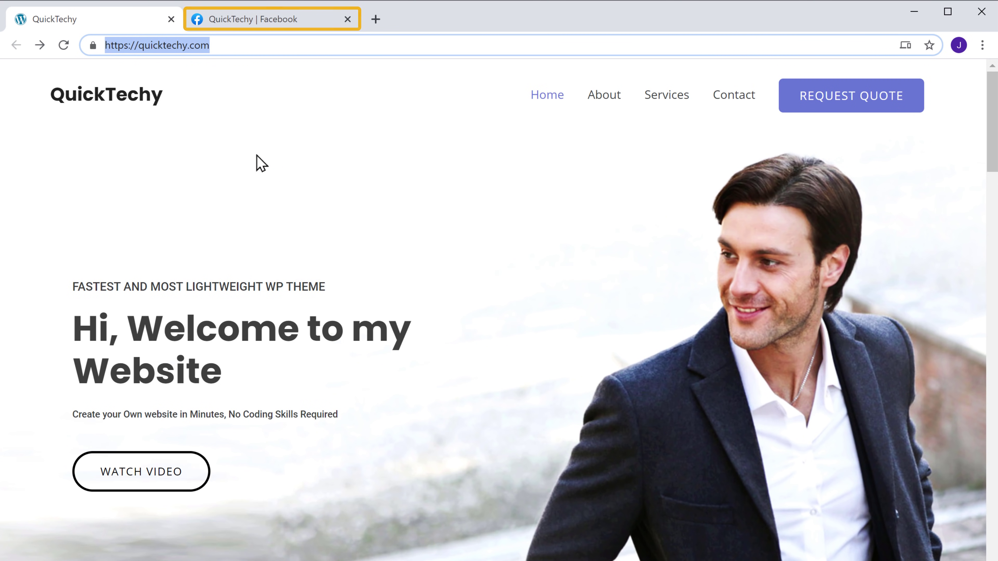
pyautogui.click(269, 25)
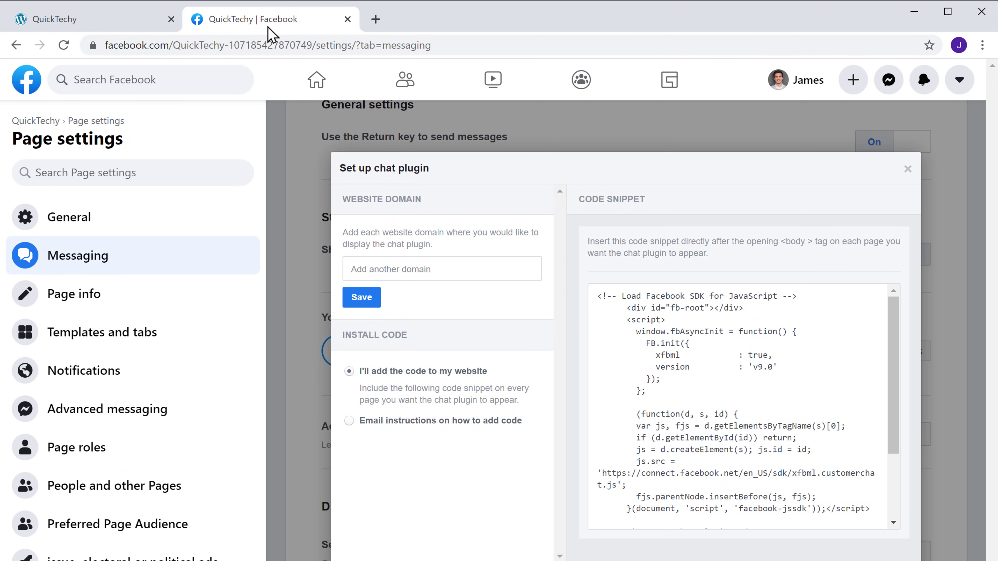
pyautogui.rightClick(358, 265)
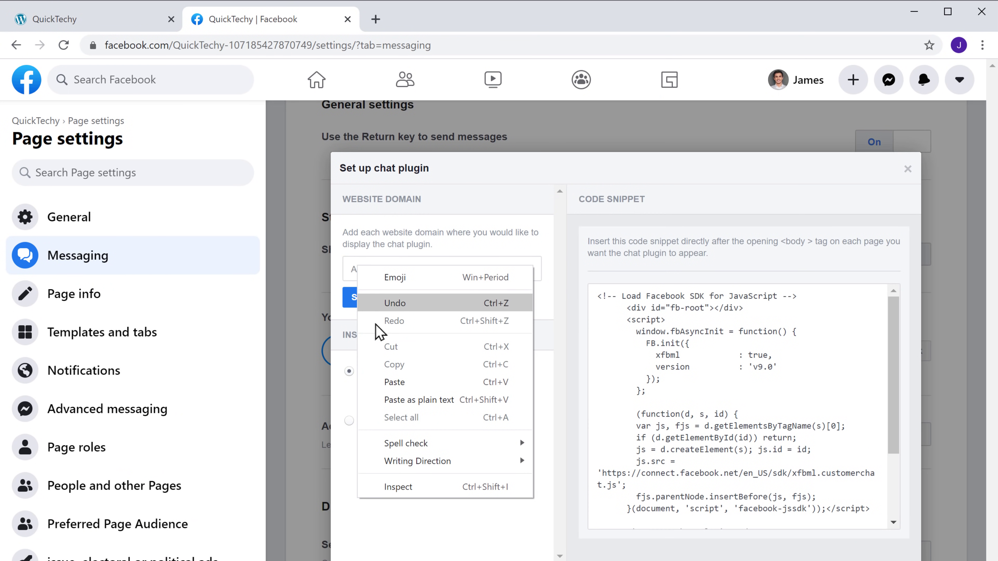
pyautogui.click(393, 382)
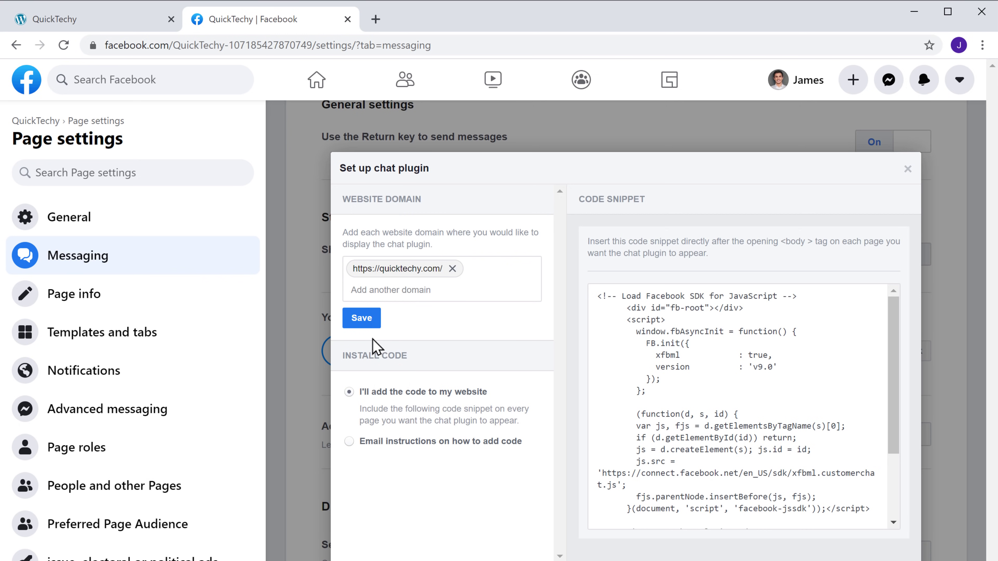
pyautogui.click(363, 323)
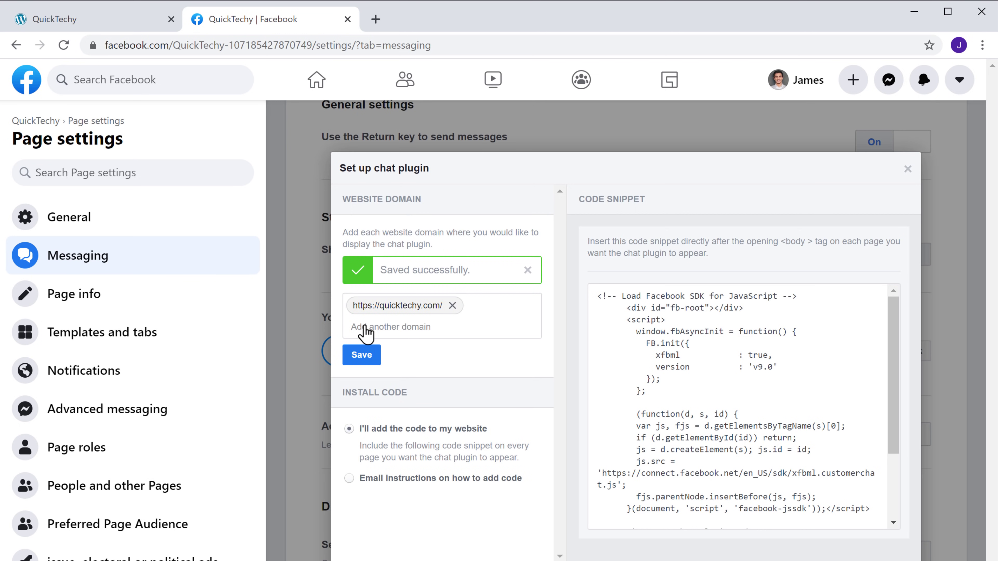